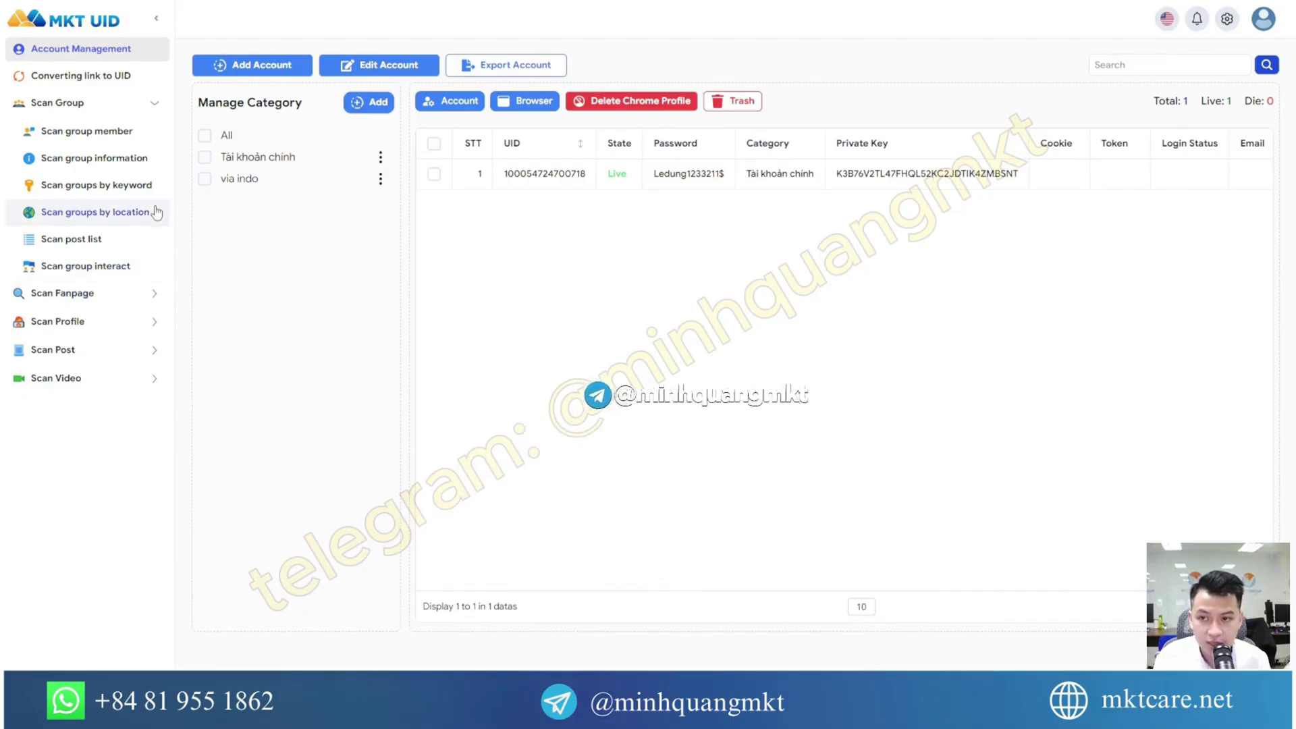
# Replace the old keyword with 'digital marketing' and set Maximum groups per keyword to 50
pyautogui.click(126, 195)
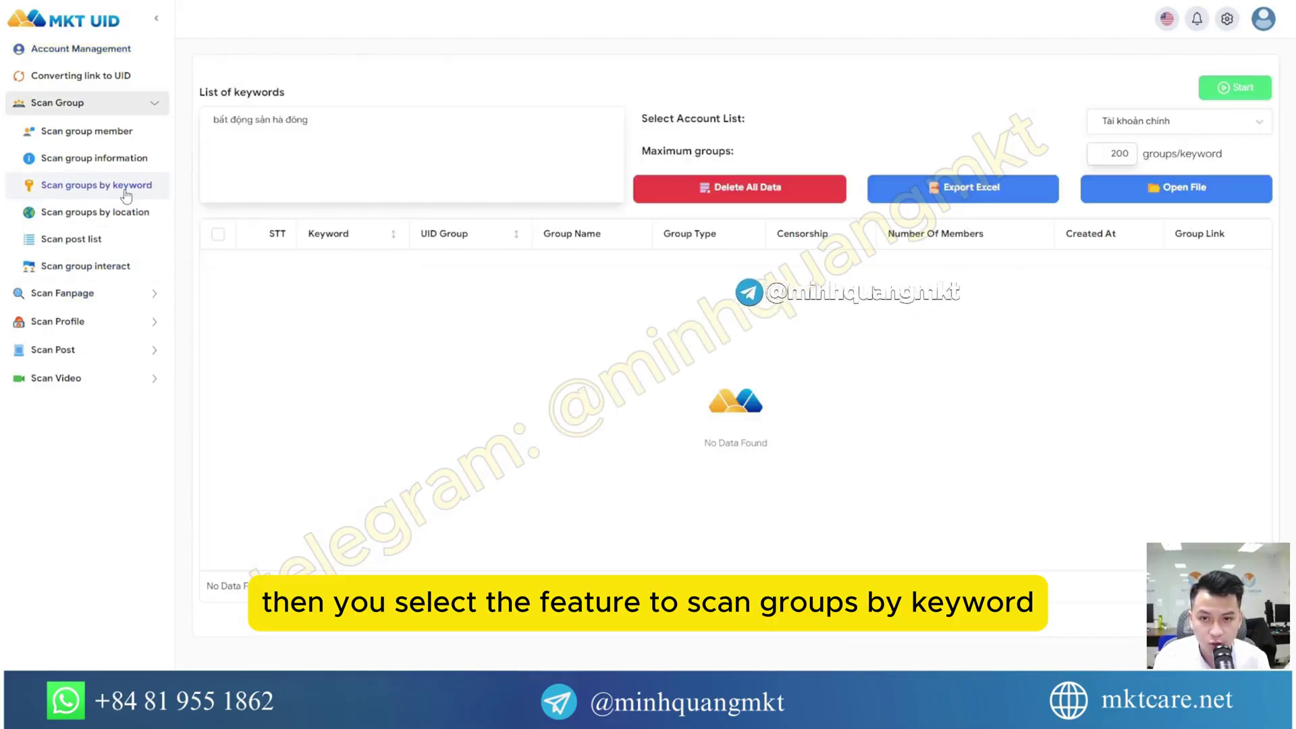
pyautogui.moveTo(312, 121); pyautogui.dragTo(200, 123)
pyautogui.press('BackSpace')
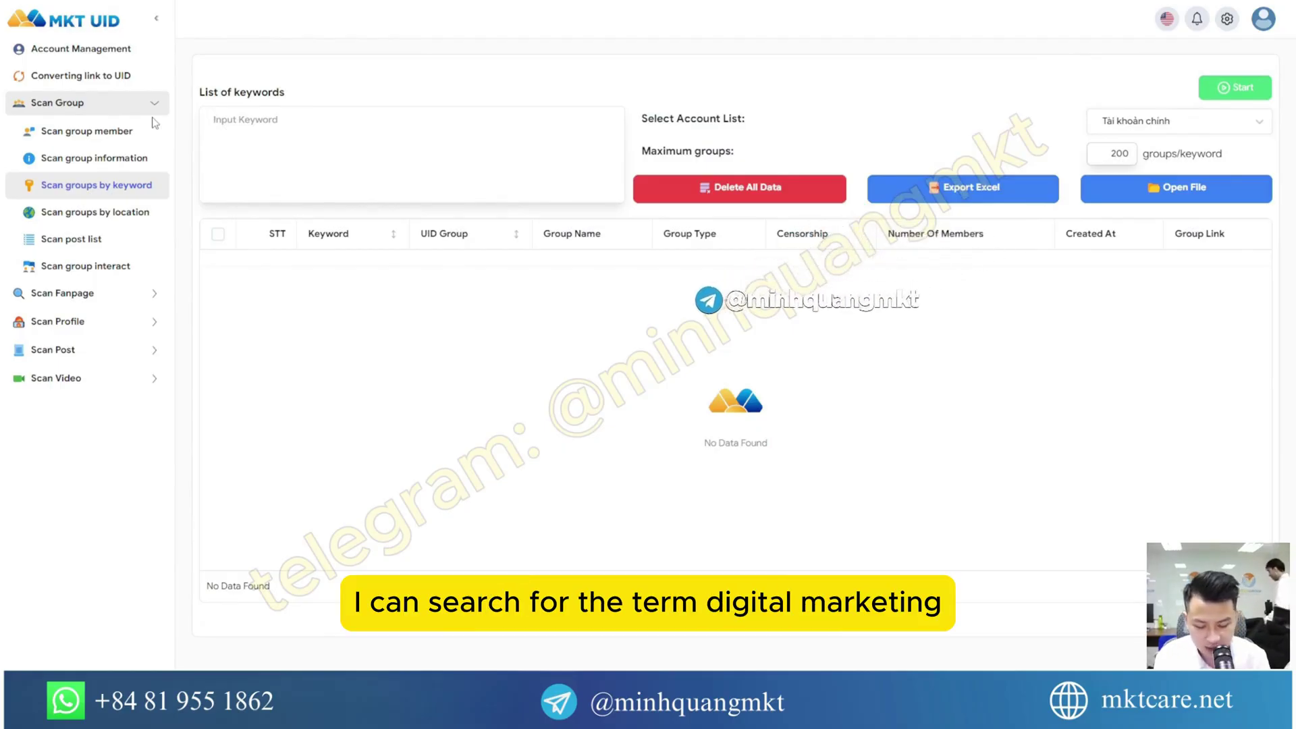
pyautogui.write('dig')
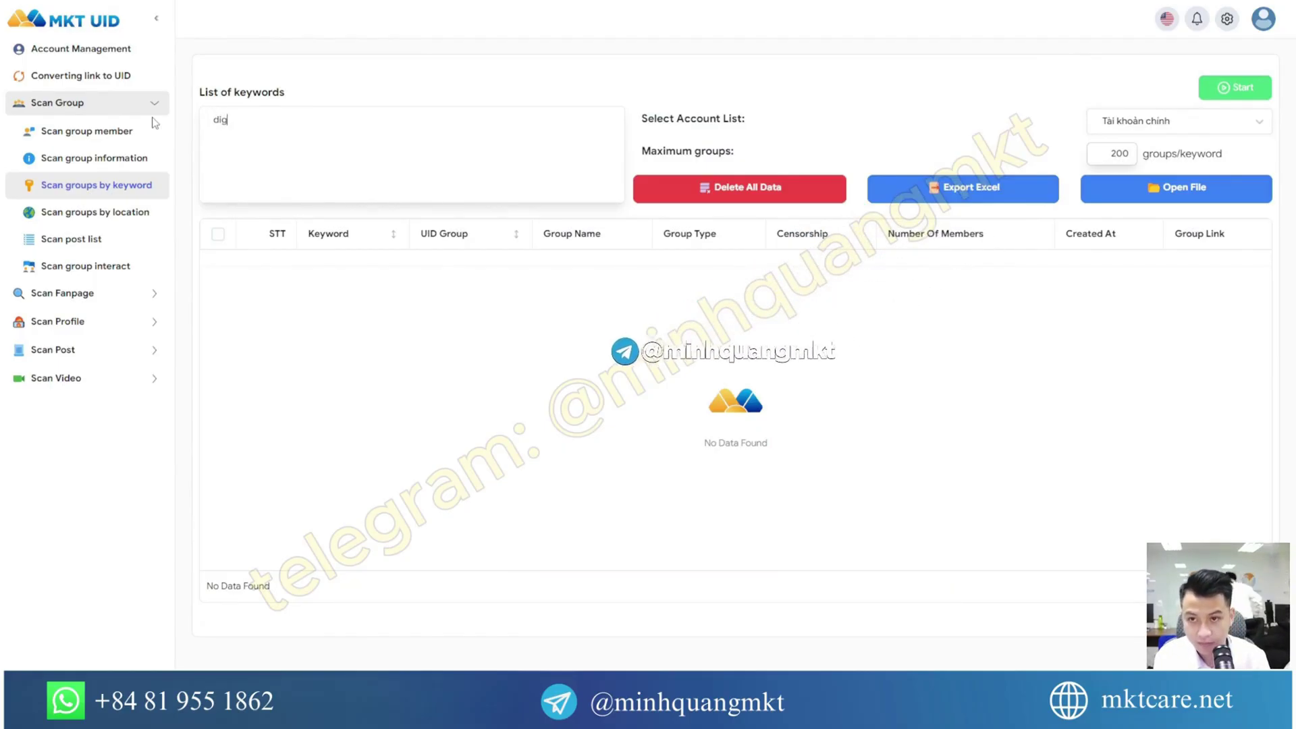
pyautogui.write('ital ma')
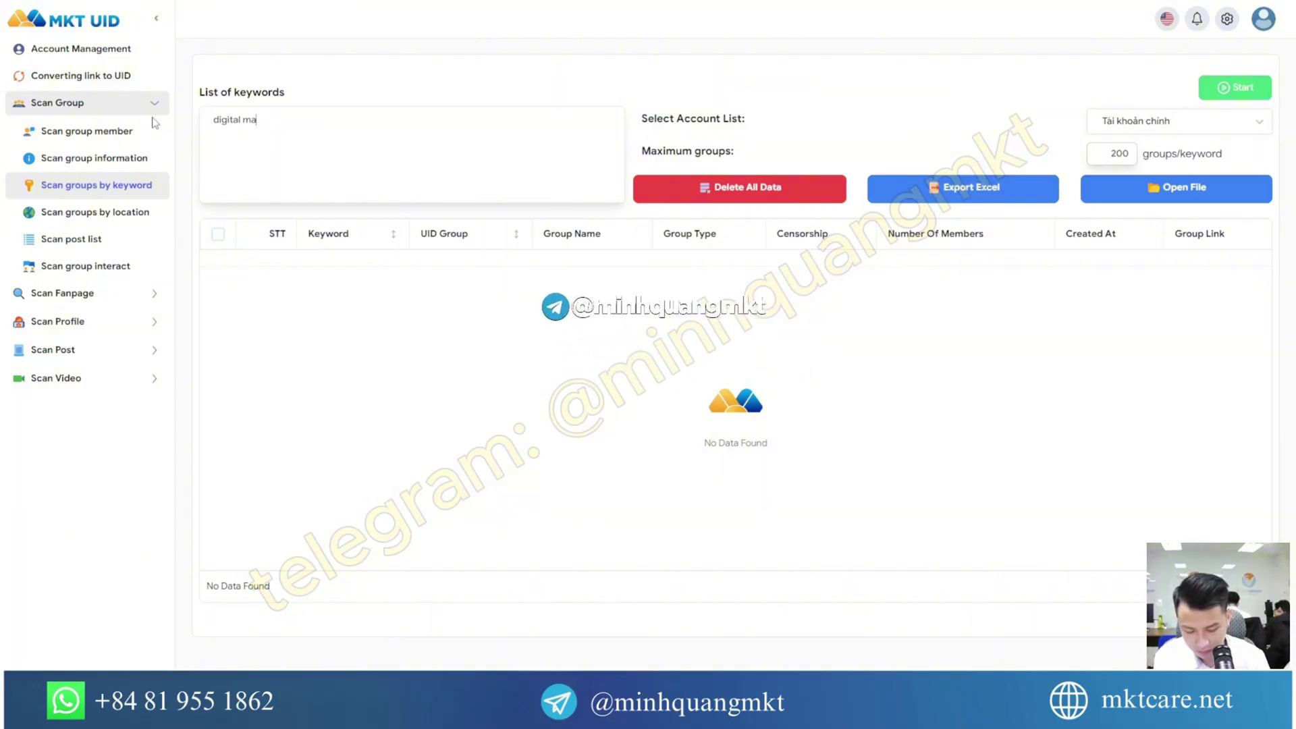
pyautogui.write('rketing')
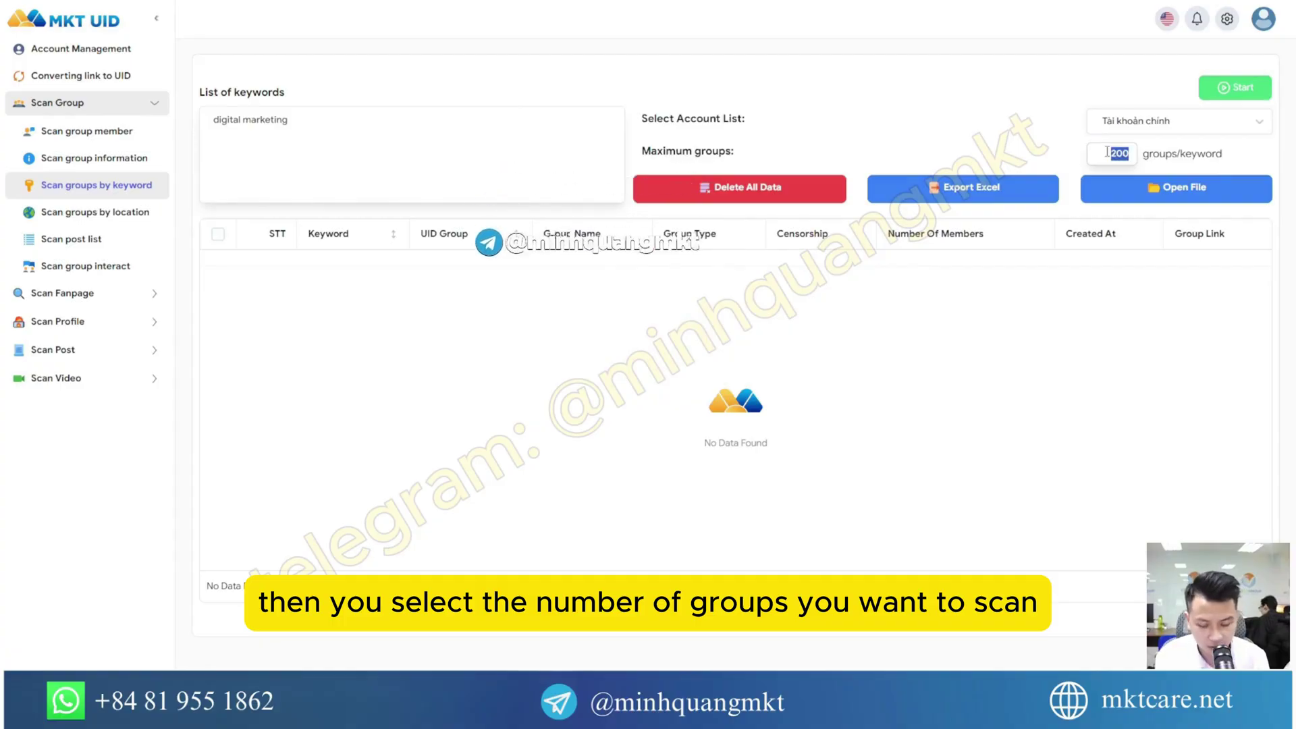
pyautogui.doubleClick(1110, 153)
pyautogui.write('1')
pyautogui.press('BackSpace')
pyautogui.write('50')
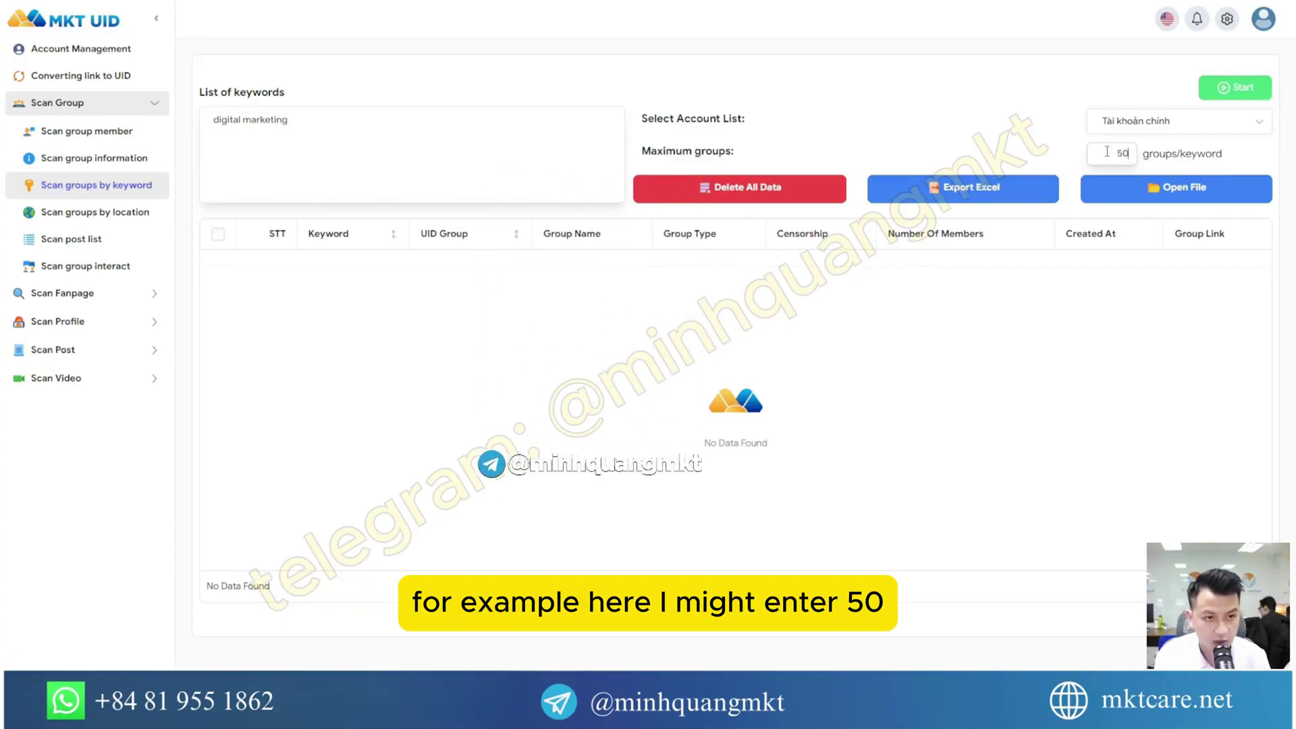
# Run the 'digital marketing' group scan and dismiss the progress window once it reports success
pyautogui.click(1223, 97)
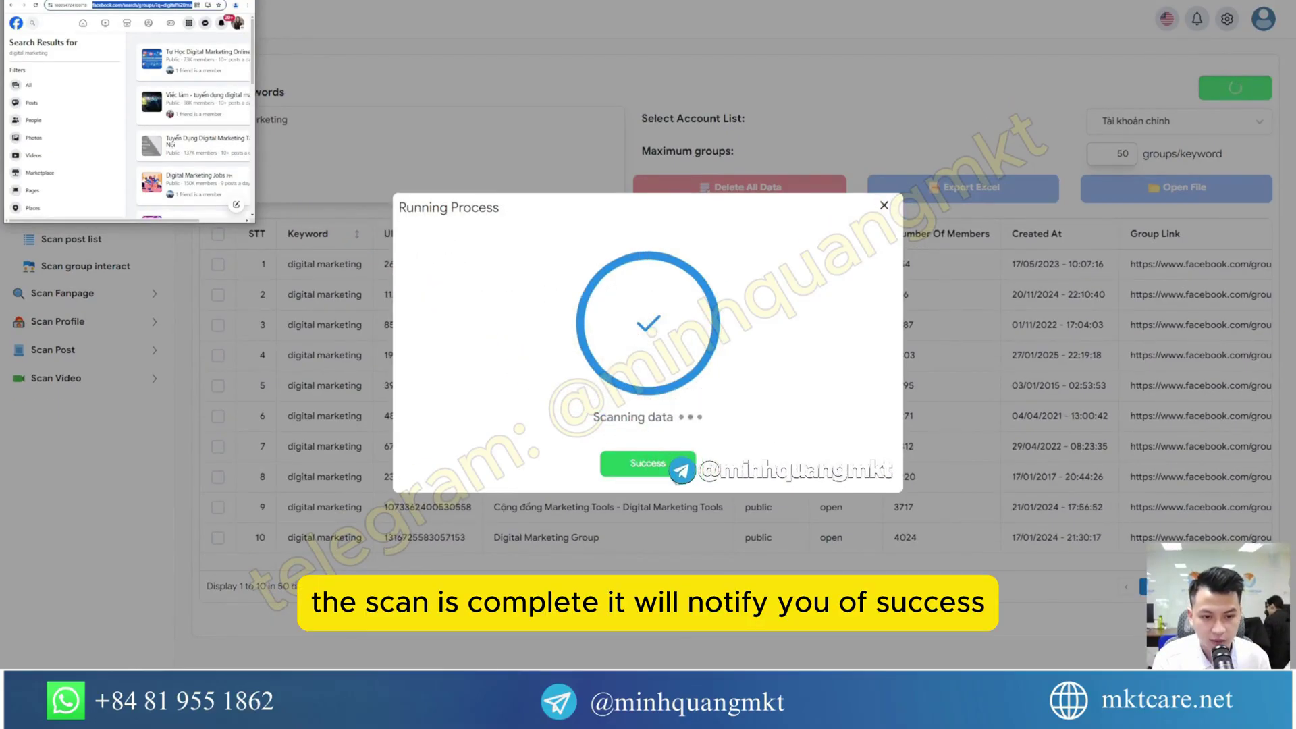
pyautogui.click(668, 469)
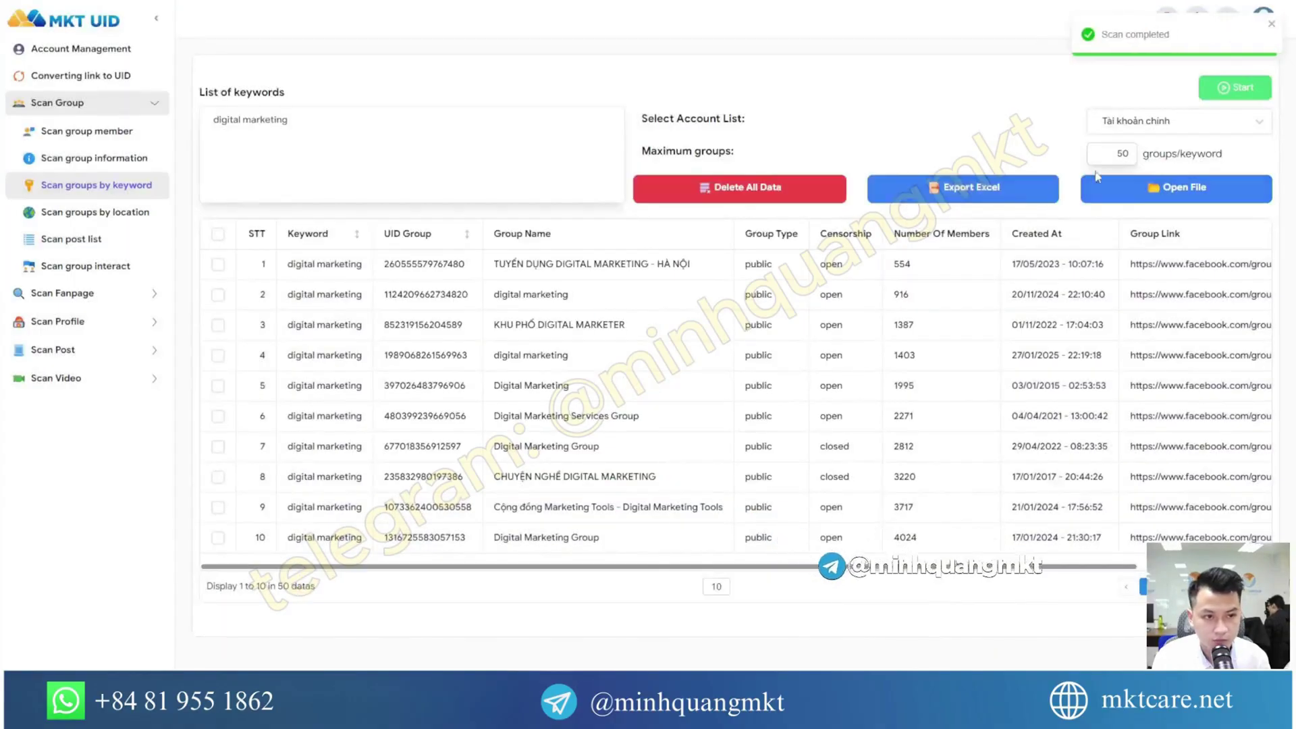
# Export the scanned groups to an Excel file named 'digital marketing'
pyautogui.click(951, 197)
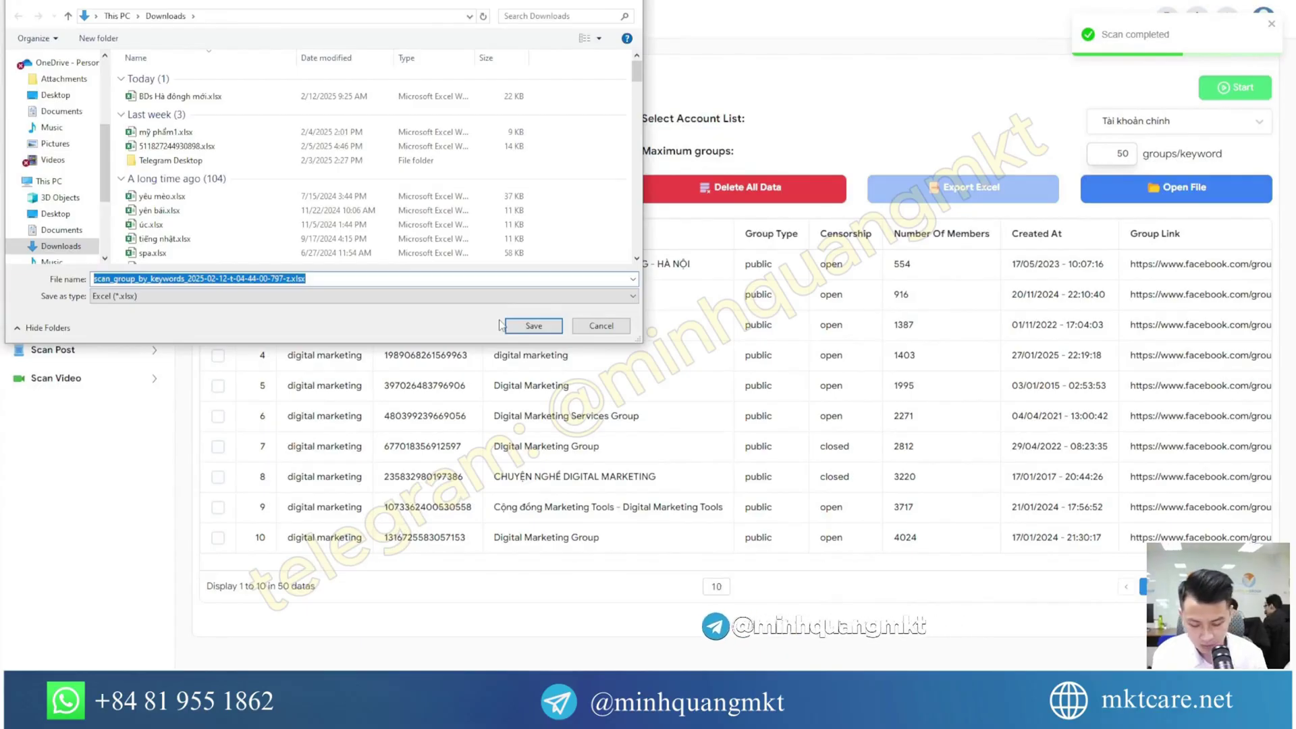
pyautogui.write('digital marketing')
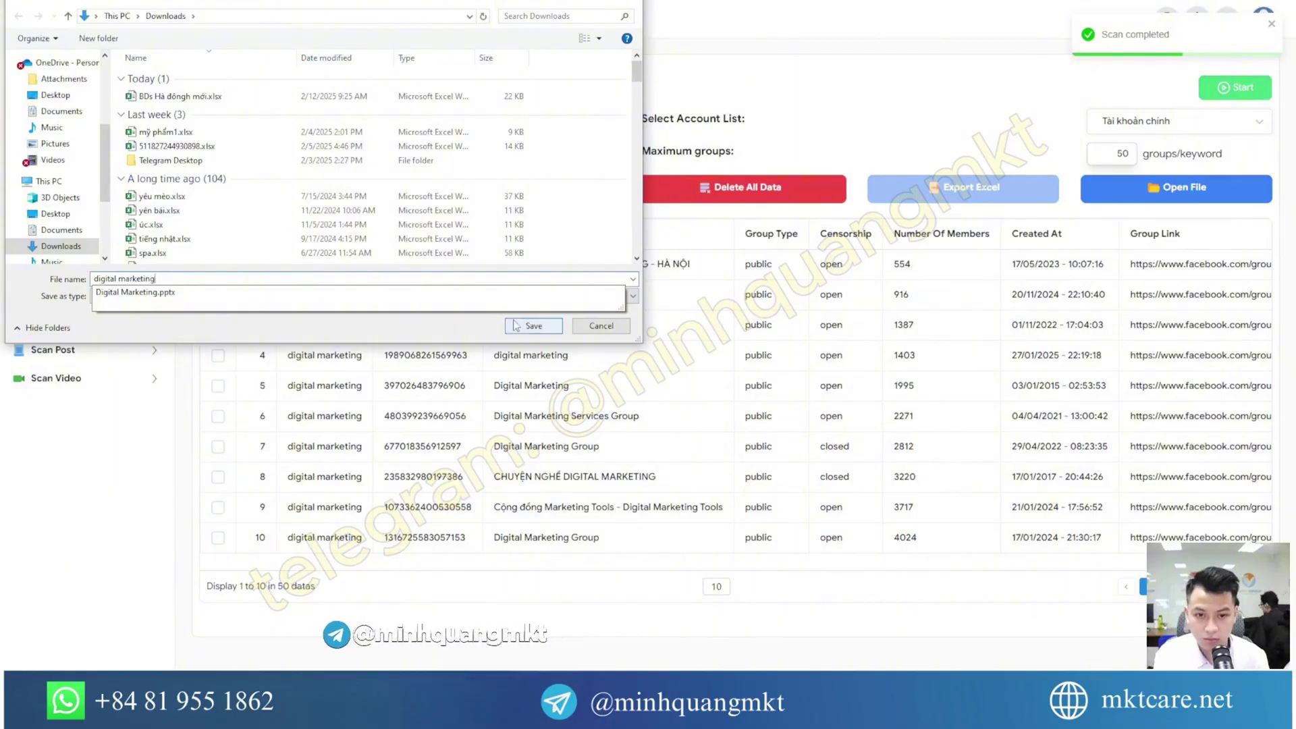
pyautogui.click(515, 326)
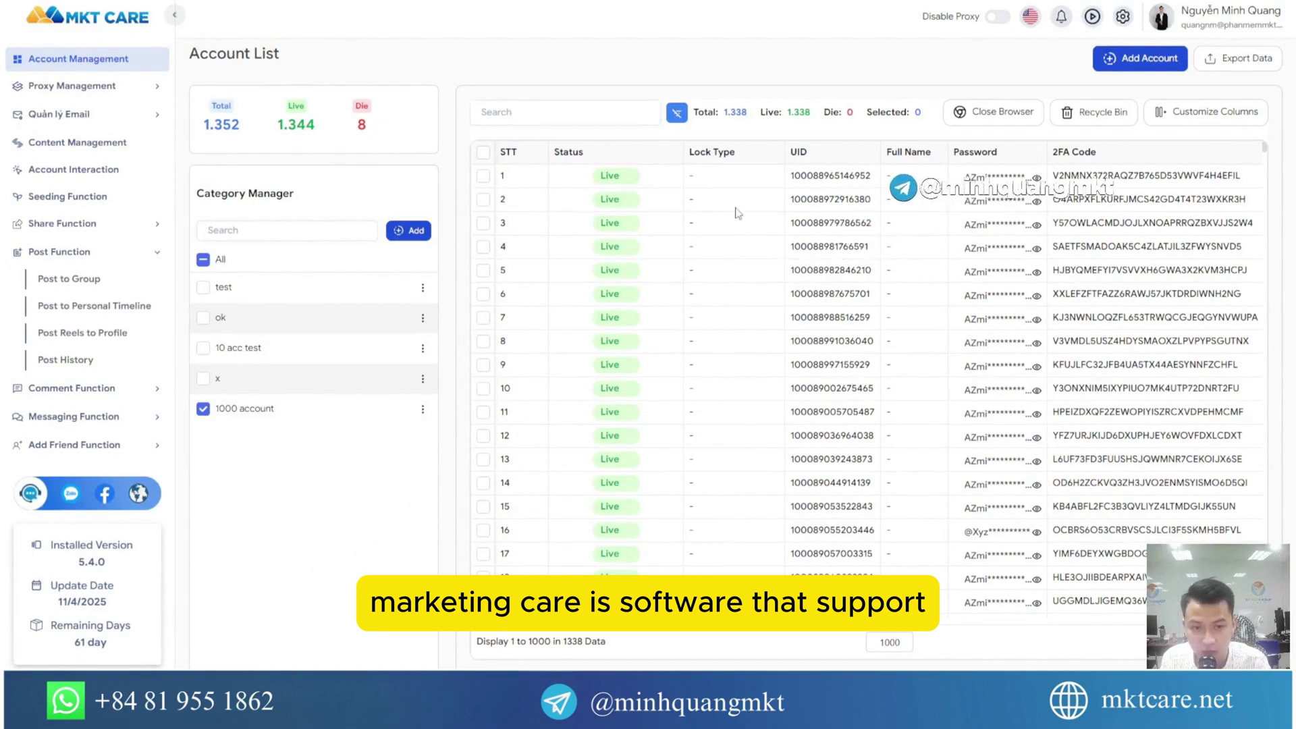
pyautogui.scroll(-1, 705, 215)
pyautogui.scroll(-5, 705, 215)
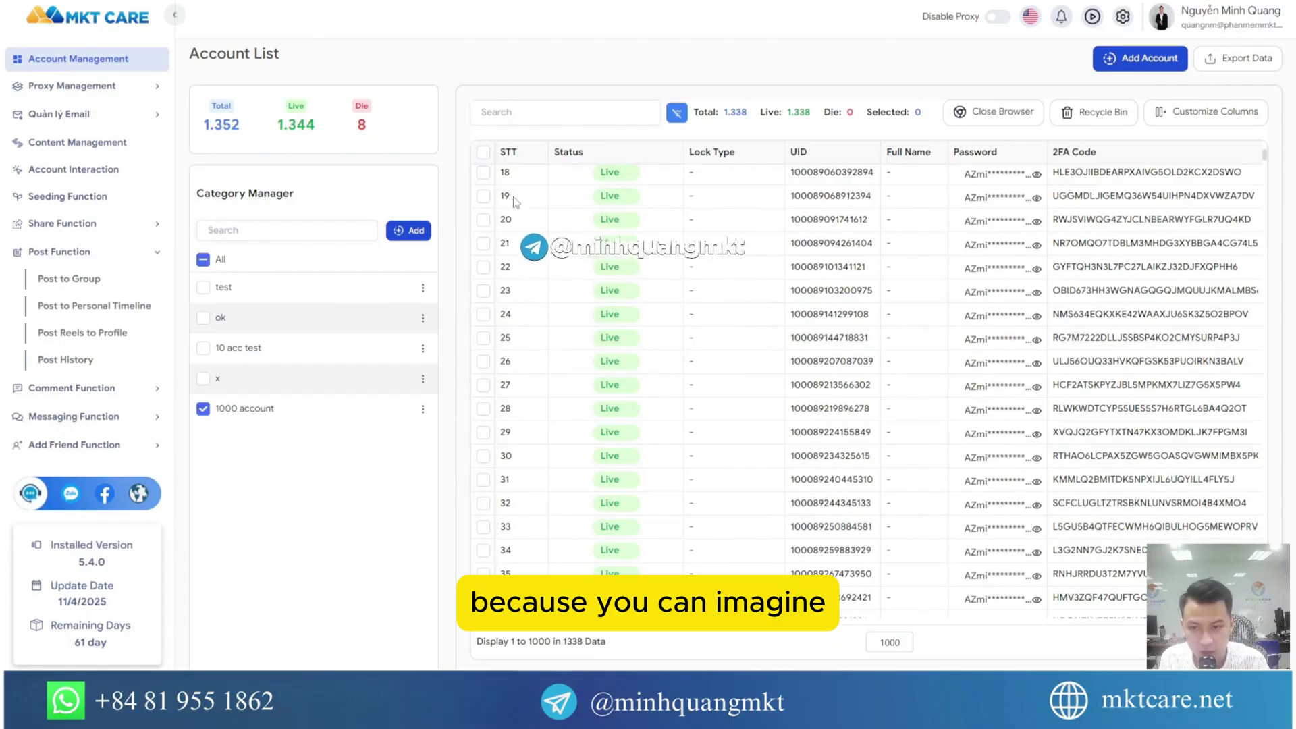
pyautogui.click(553, 197)
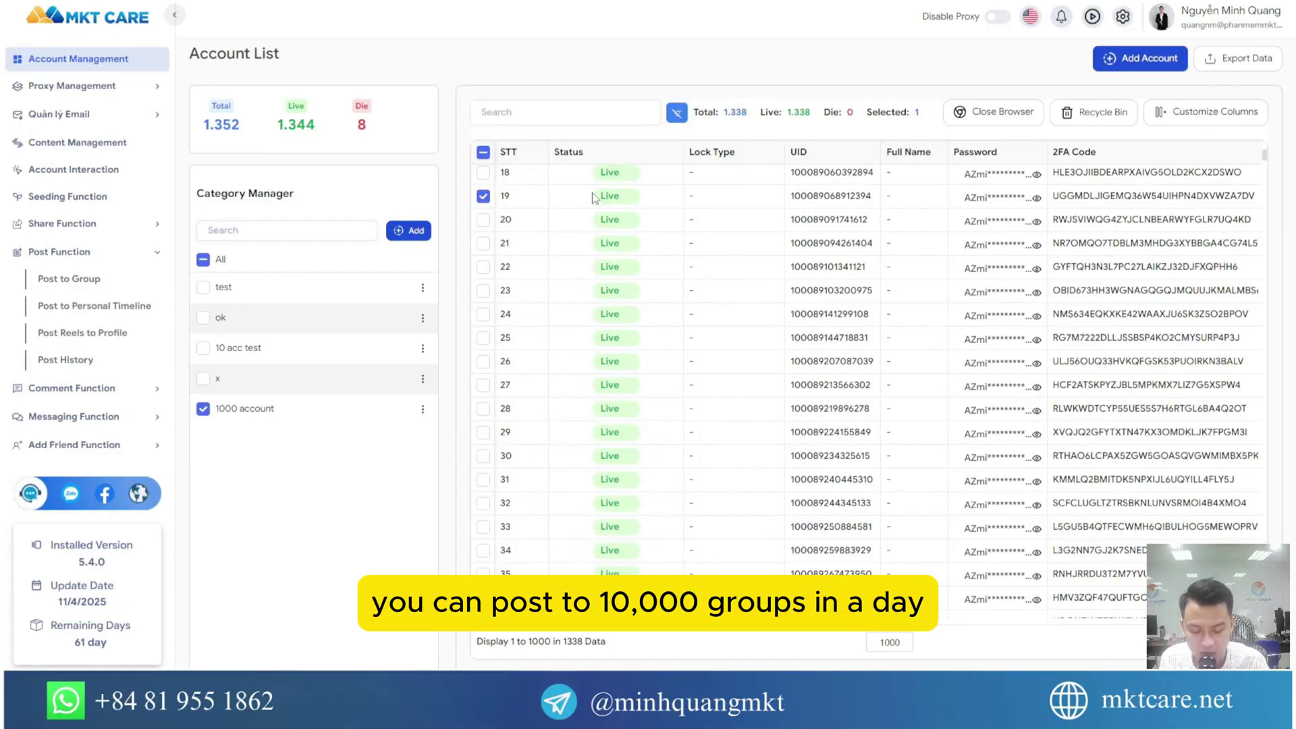
pyautogui.click(483, 196)
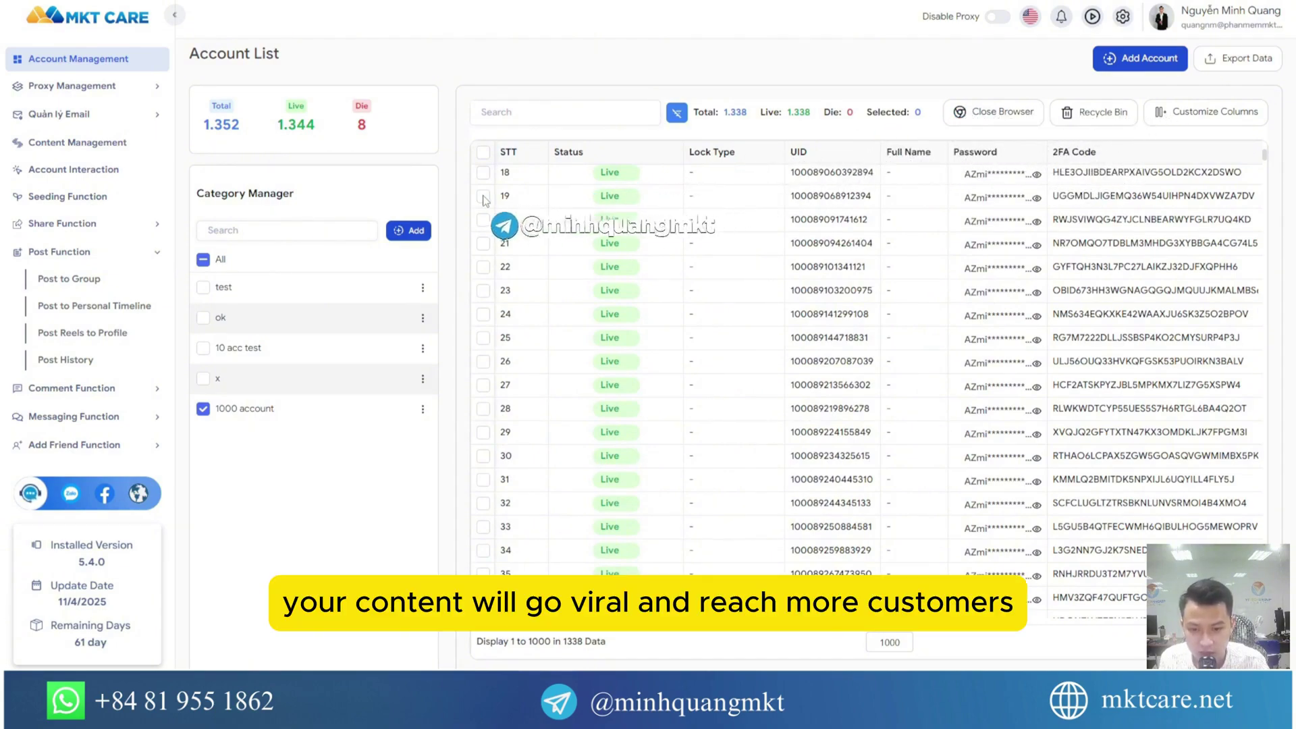
pyautogui.scroll(-5, 646, 247)
pyautogui.scroll(-15, 646, 247)
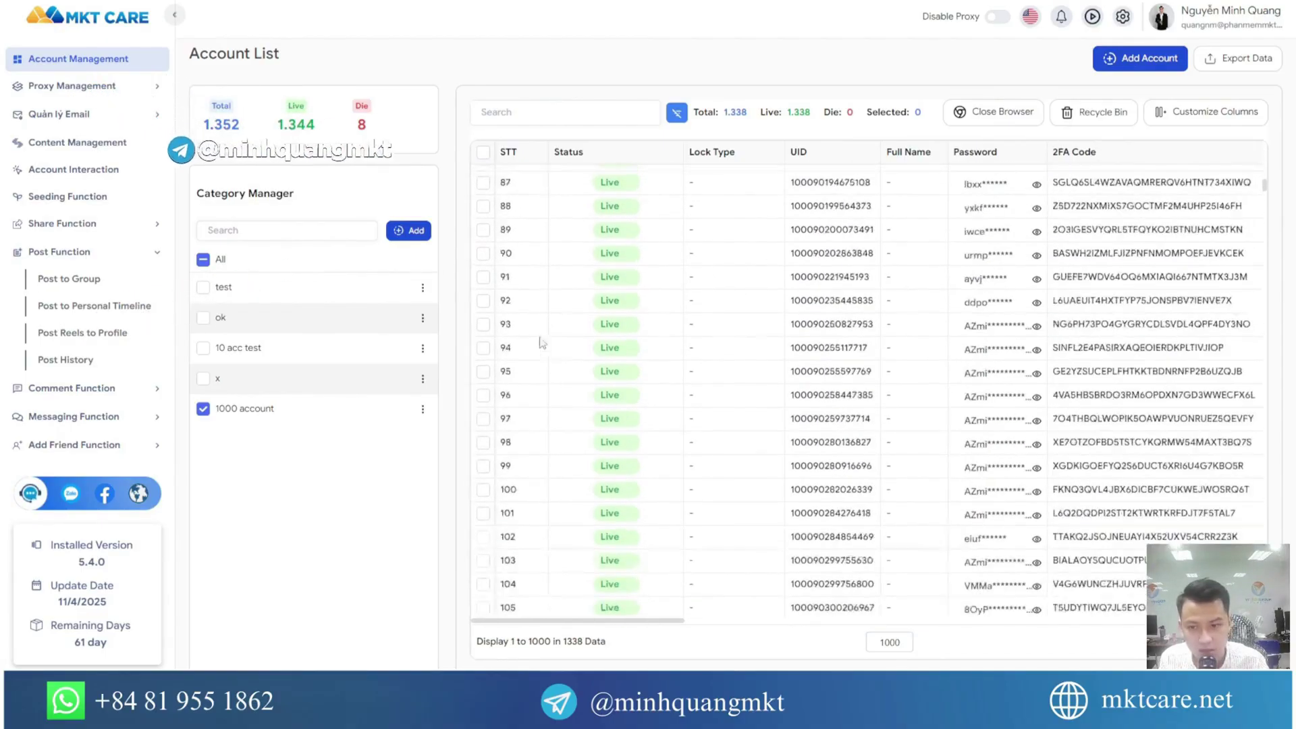
# Set up Post to Group with the '1000 account' category and the three 'content english' posts
pyautogui.click(74, 286)
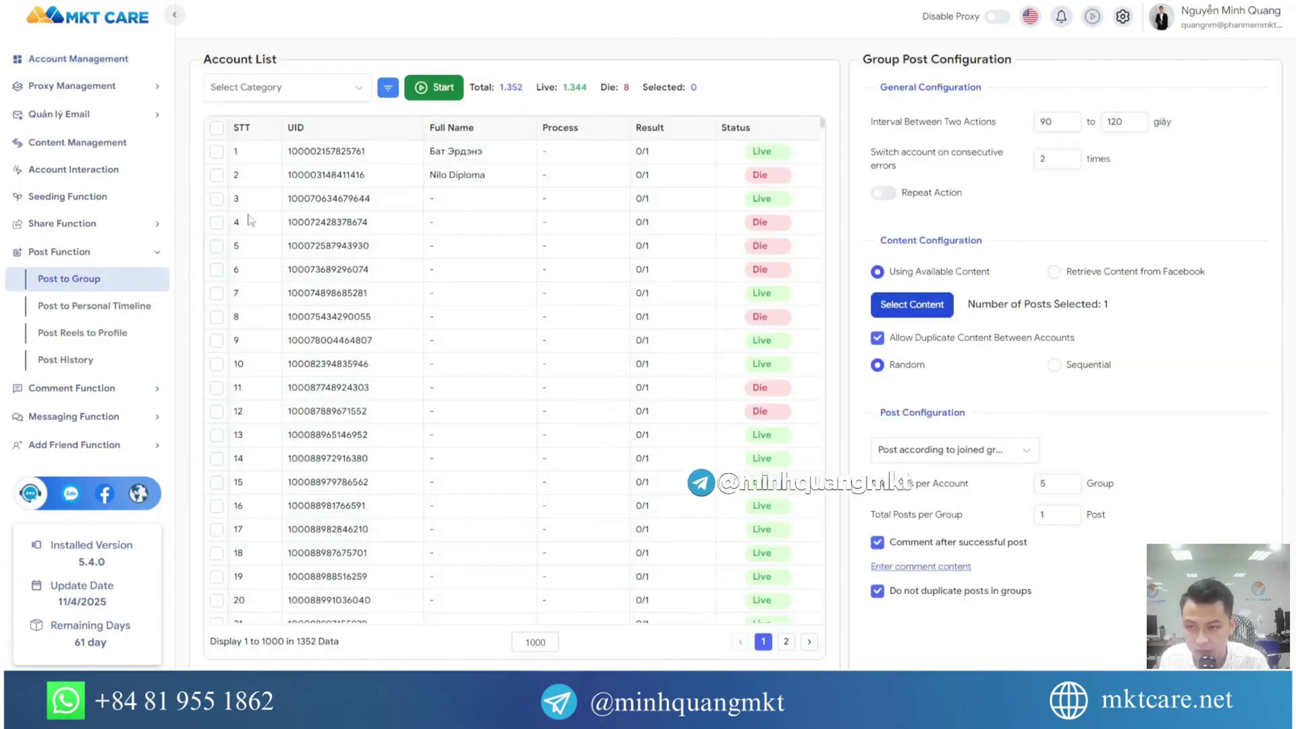
pyautogui.click(321, 93)
pyautogui.click(217, 219)
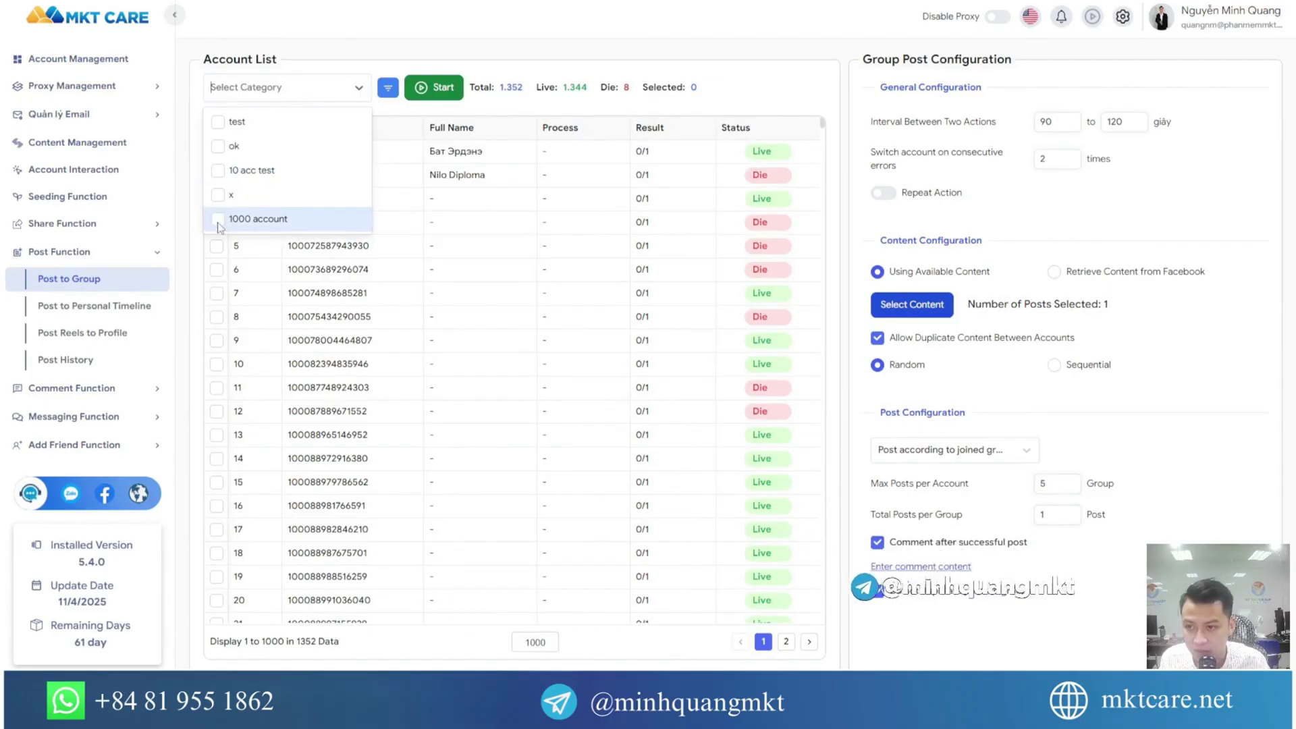
pyautogui.click(323, 78)
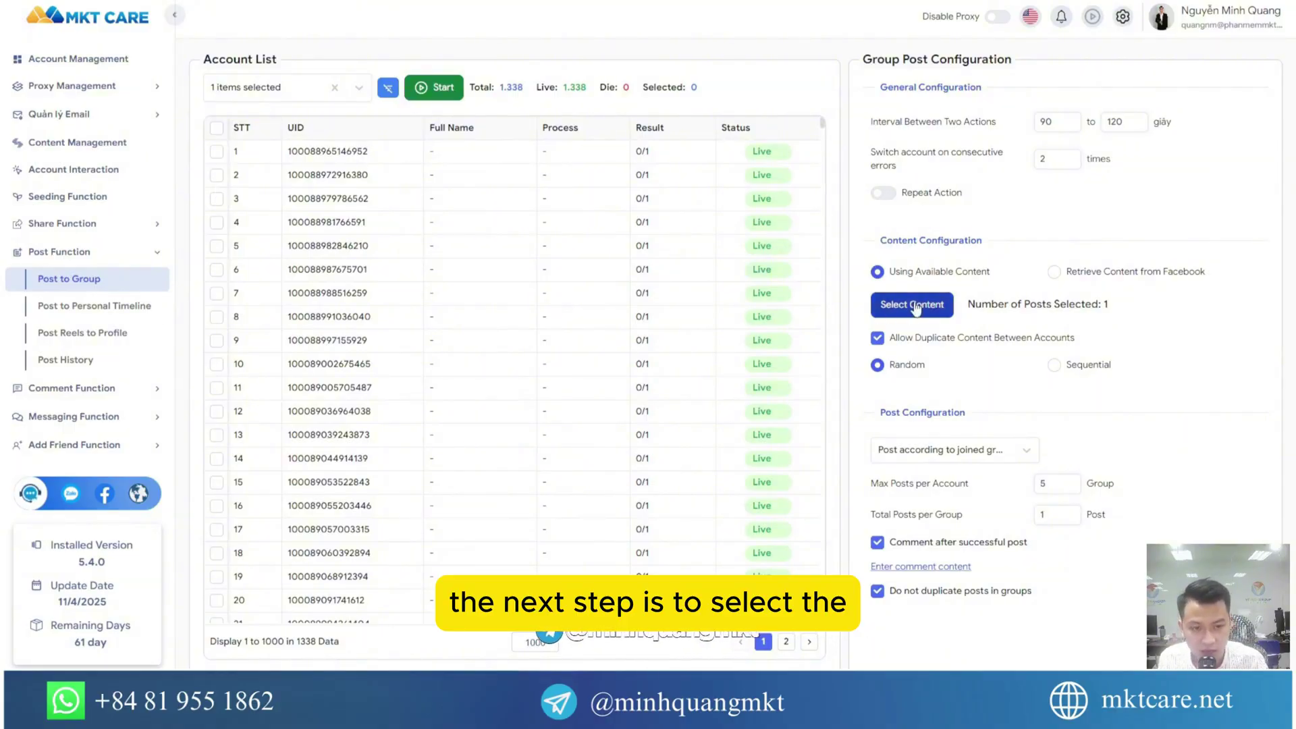
pyautogui.click(888, 305)
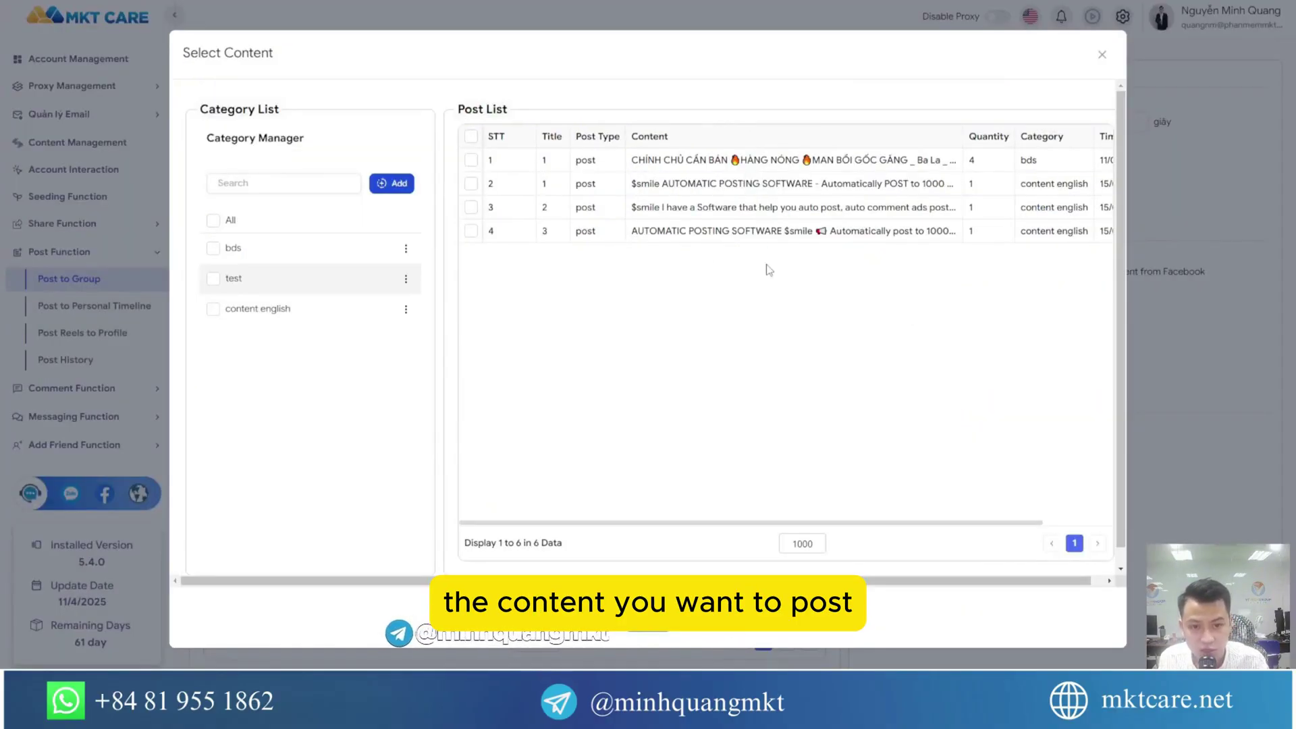
pyautogui.click(213, 310)
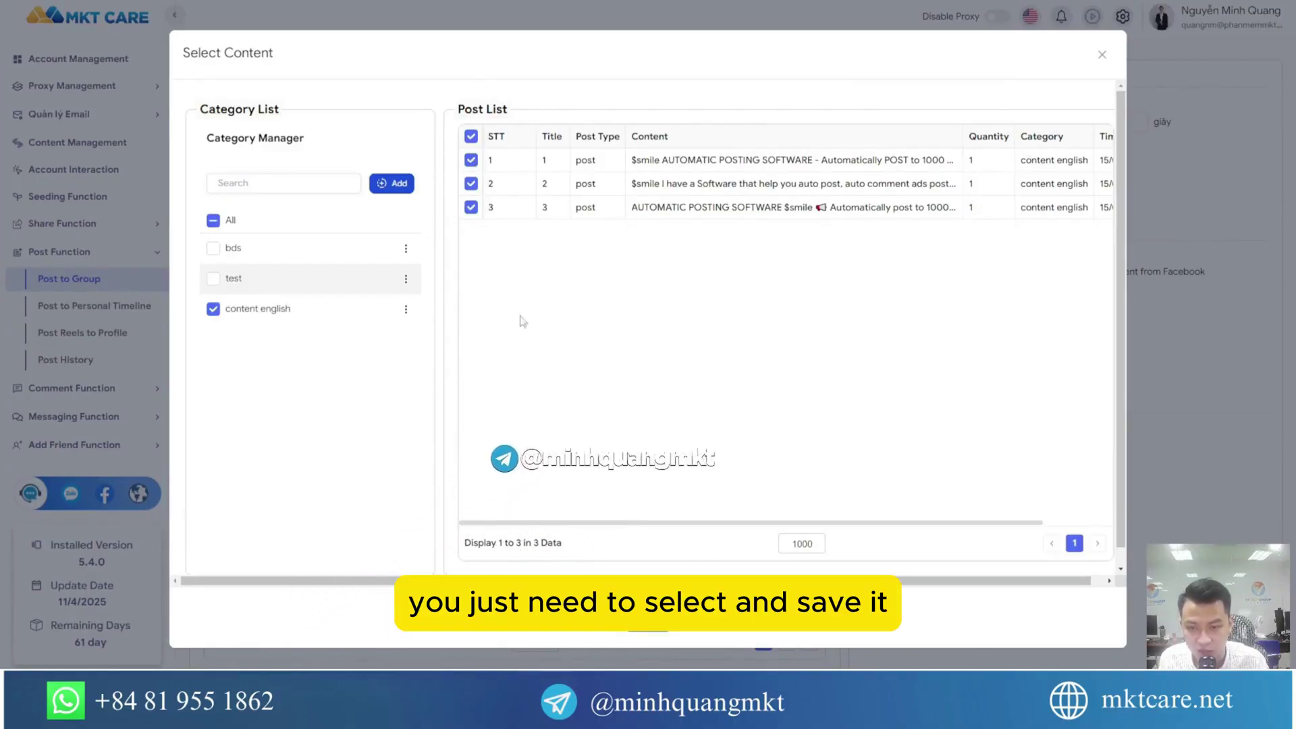
pyautogui.click(648, 629)
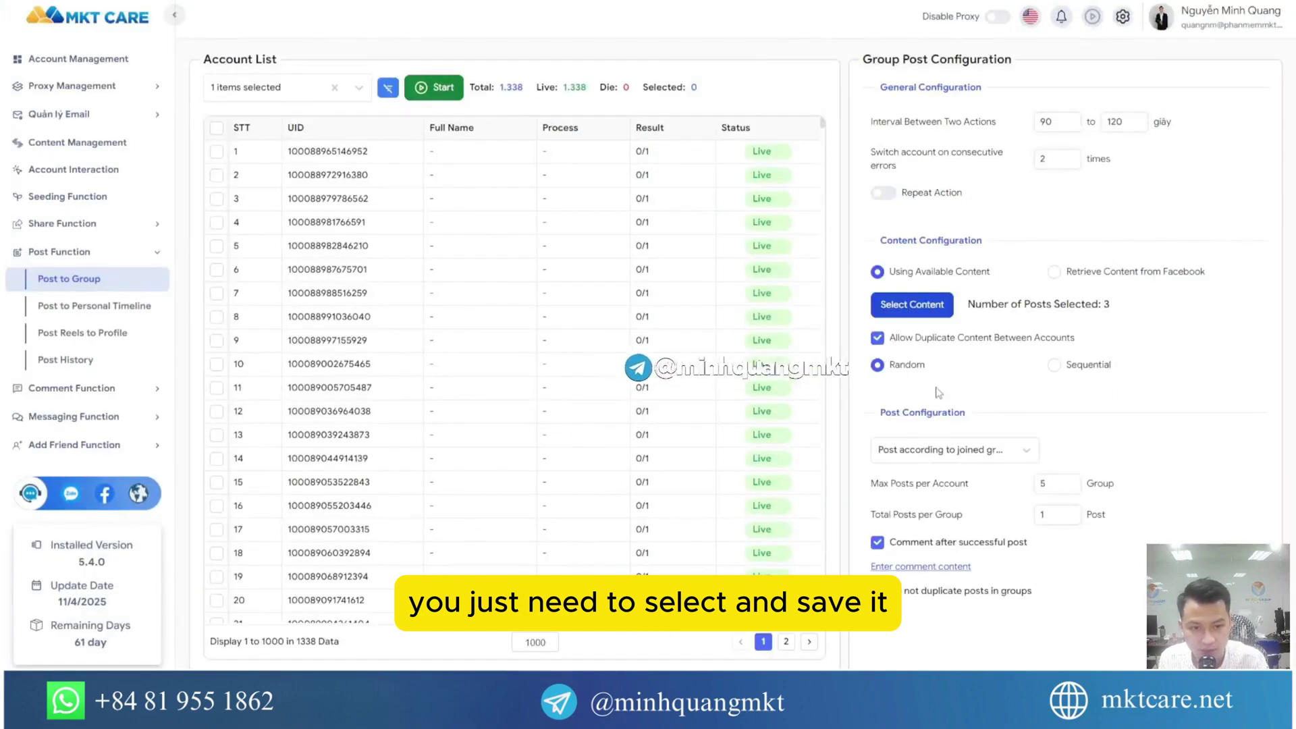
# Set group posting to target groups by group ID
pyautogui.click(1000, 452)
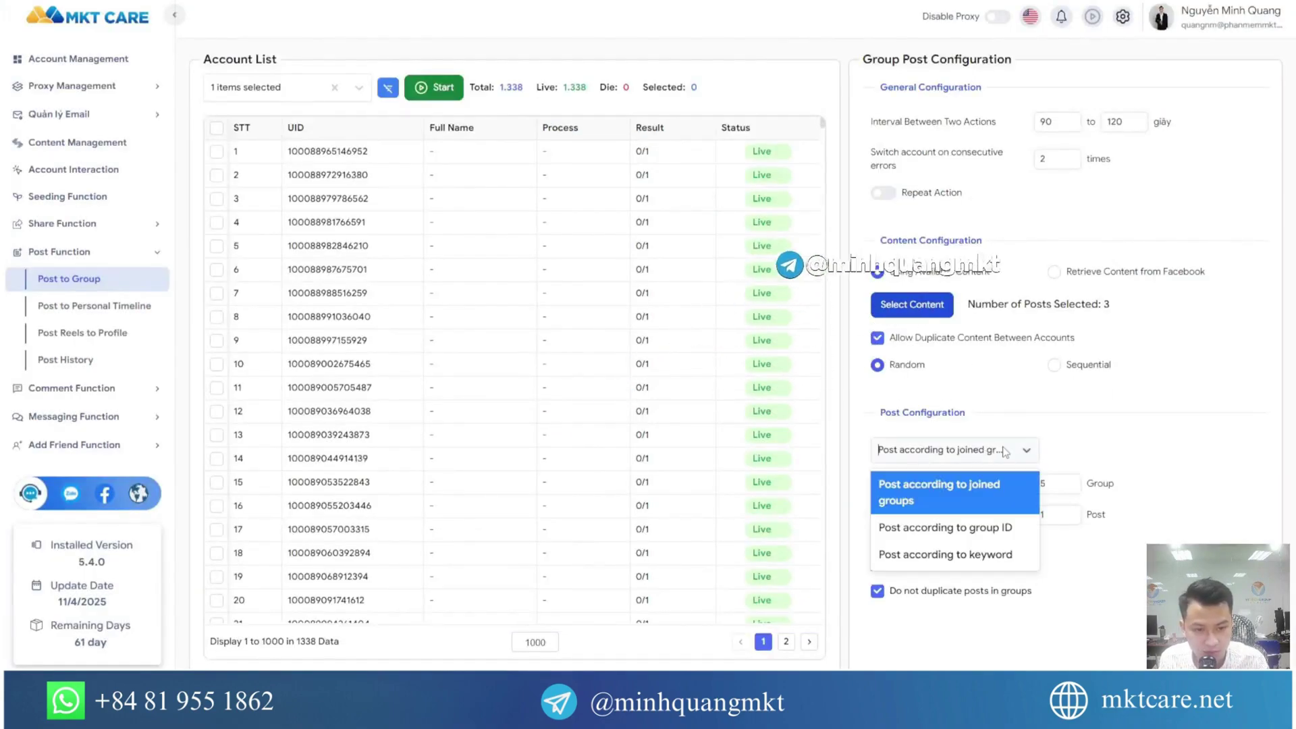
pyautogui.click(946, 527)
pyautogui.moveTo(877, 717)
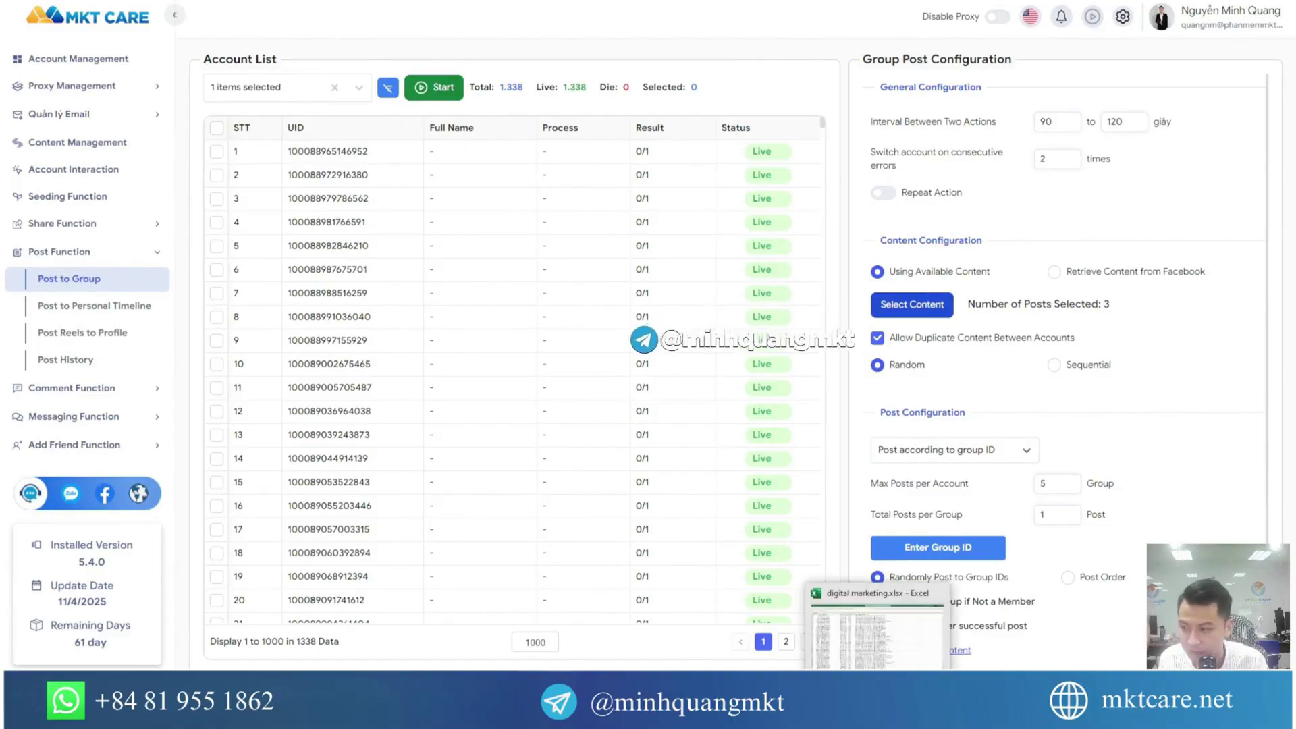
pyautogui.click(878, 631)
# Copy the 50 group IDs in cells C2:C51 of the 'digital marketing' workbook
pyautogui.moveTo(169, 89); pyautogui.dragTo(160, 633)
pyautogui.hotkey('ctrl', 'c')
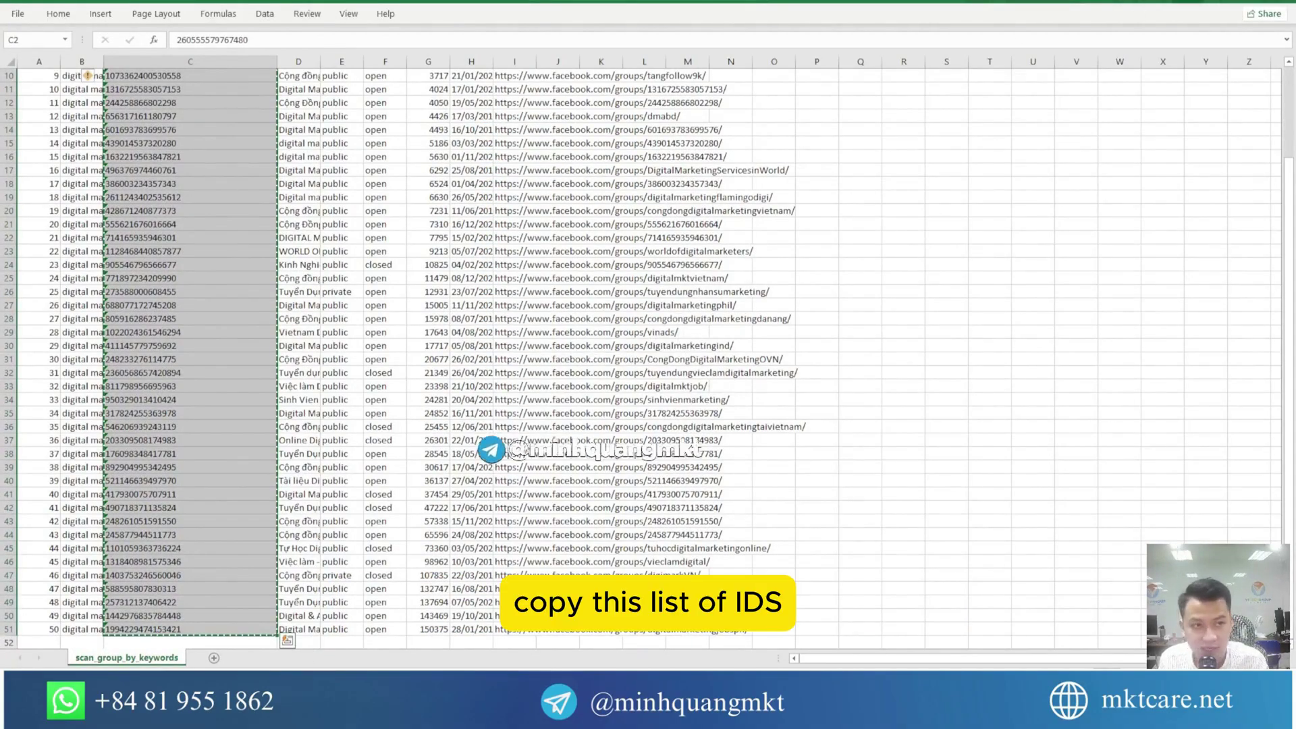
pyautogui.hotkey('alt', 'Tab')
# Replace the Group UID List with the 50 copied group IDs and save it
pyautogui.click(937, 552)
pyautogui.hotkey('ctrl', 'a')
pyautogui.hotkey('ctrl', 'v')
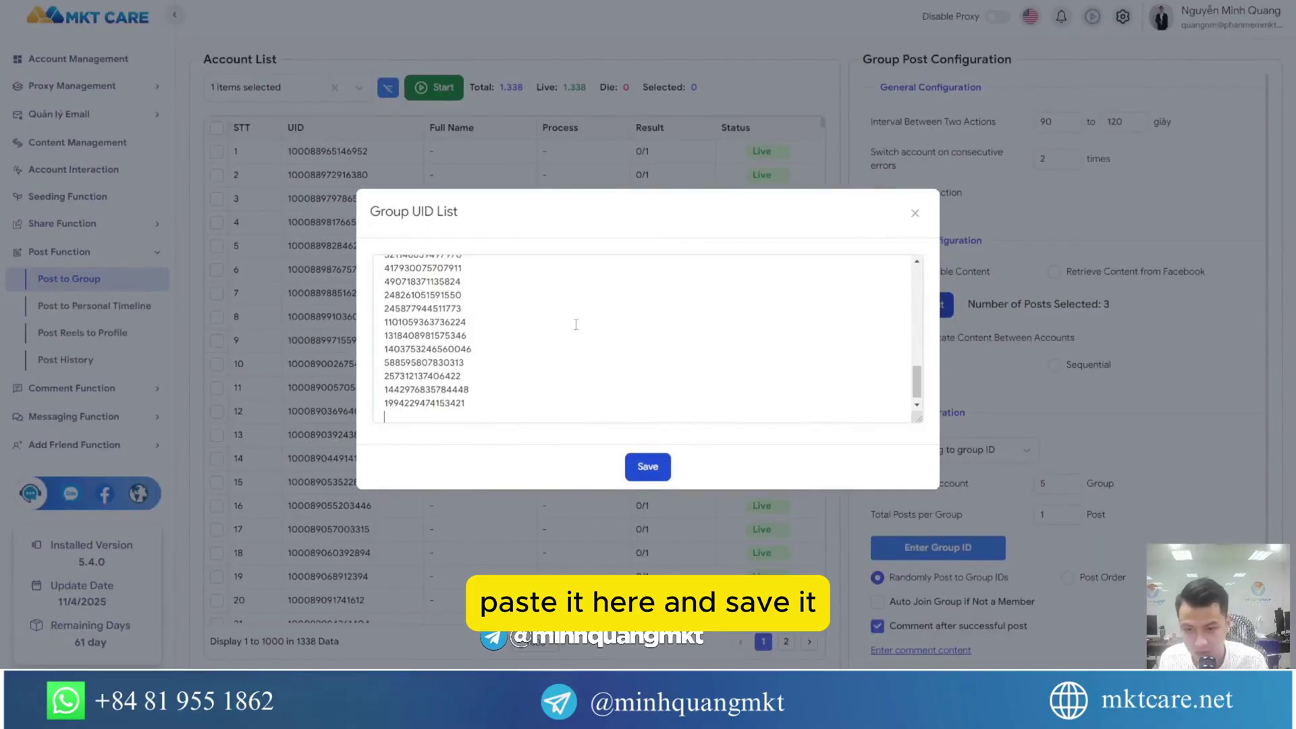
pyautogui.click(648, 469)
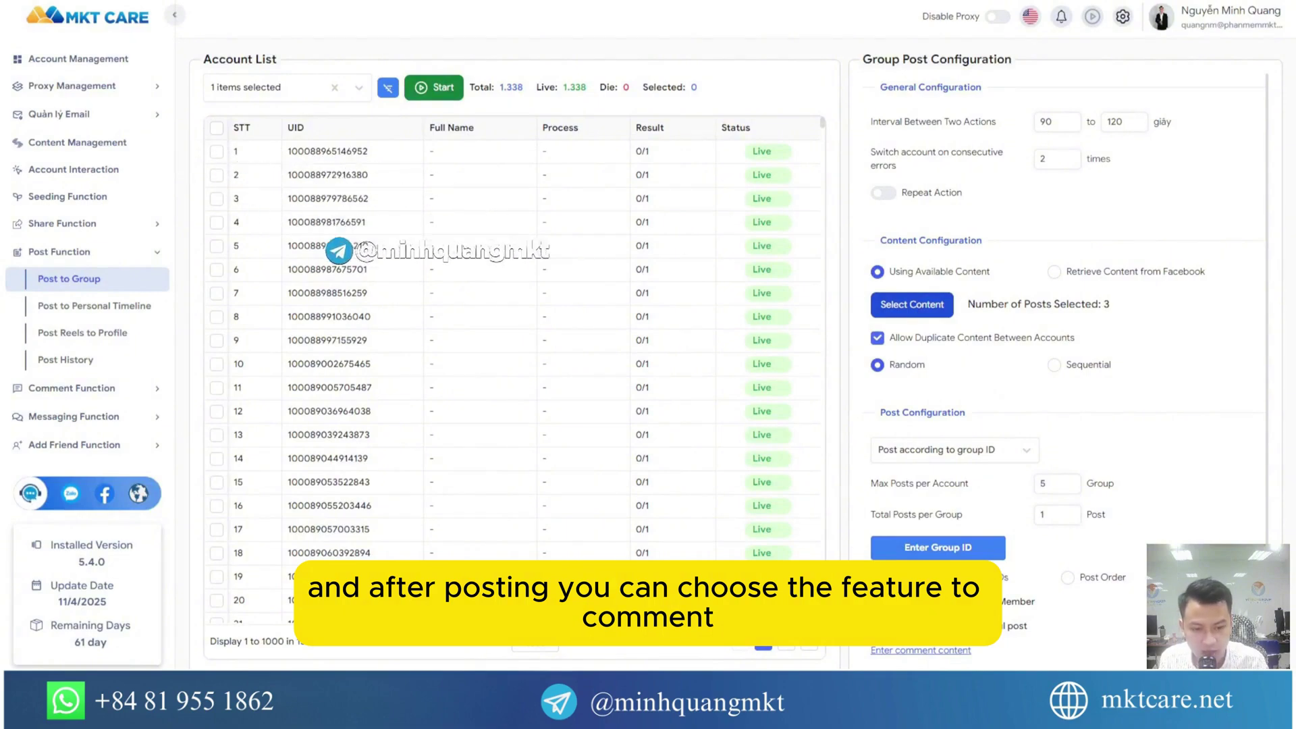
pyautogui.click(877, 626)
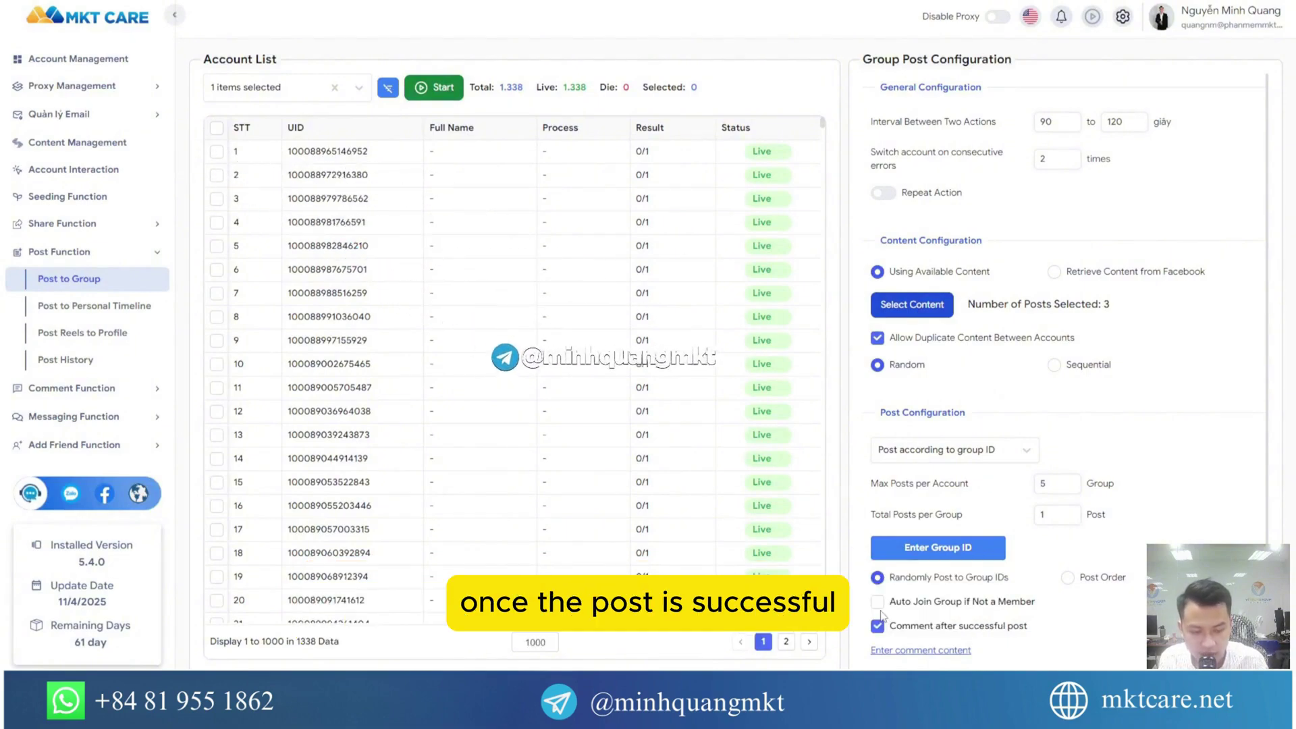
pyautogui.click(908, 650)
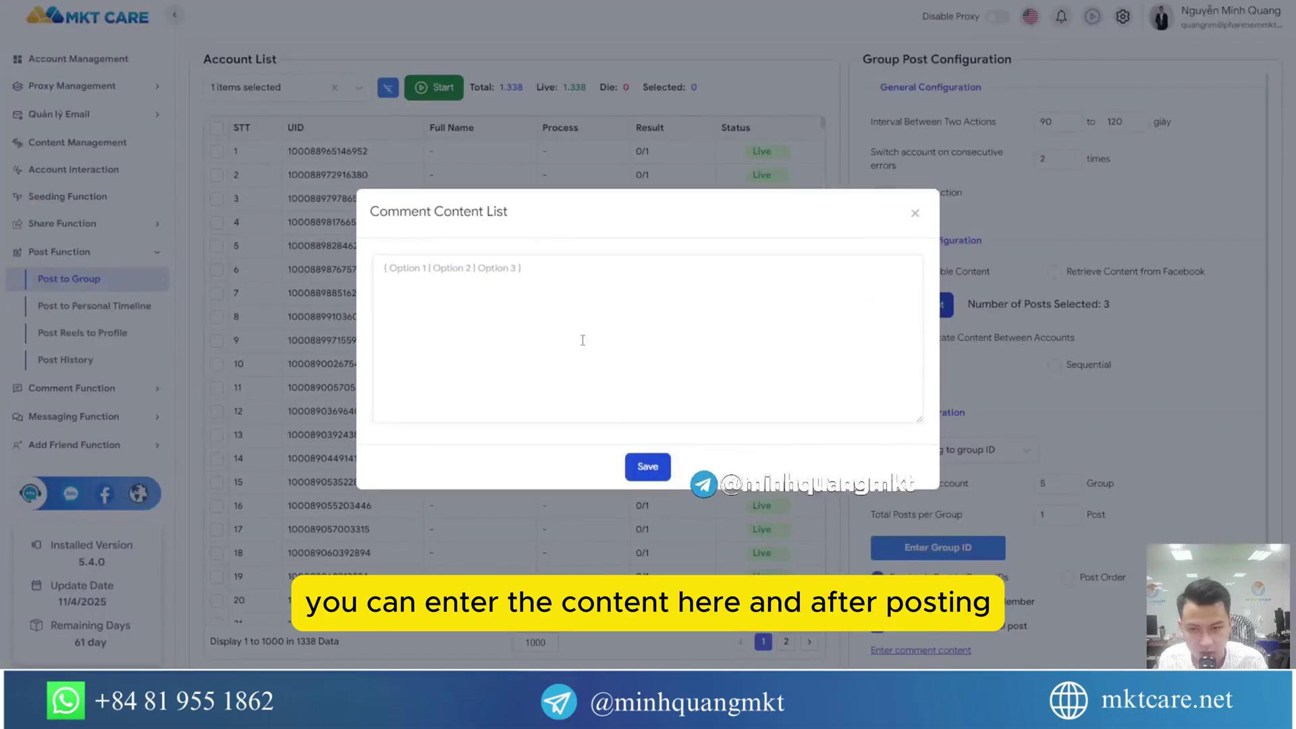
# Close the empty Comment Content List unchanged and select all 1,000 accounts
pyautogui.click(916, 212)
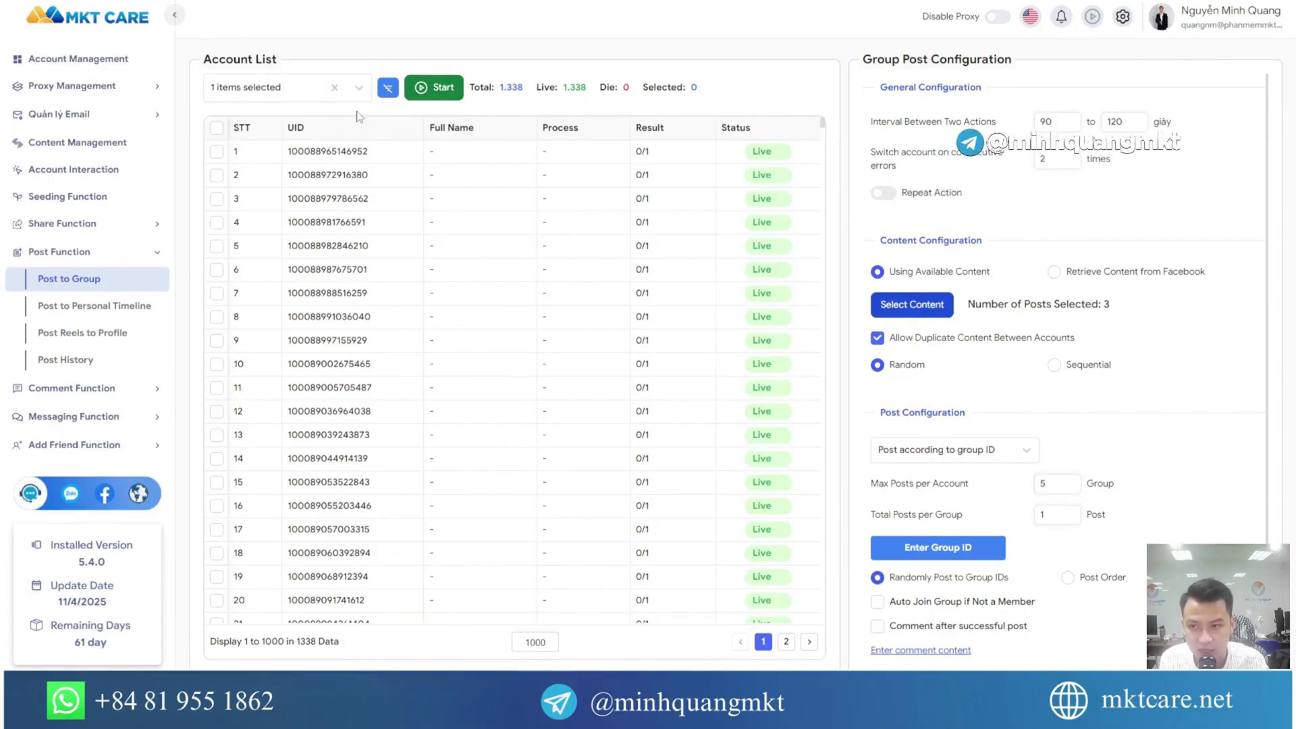
pyautogui.hotkey('ctrl', 'a')
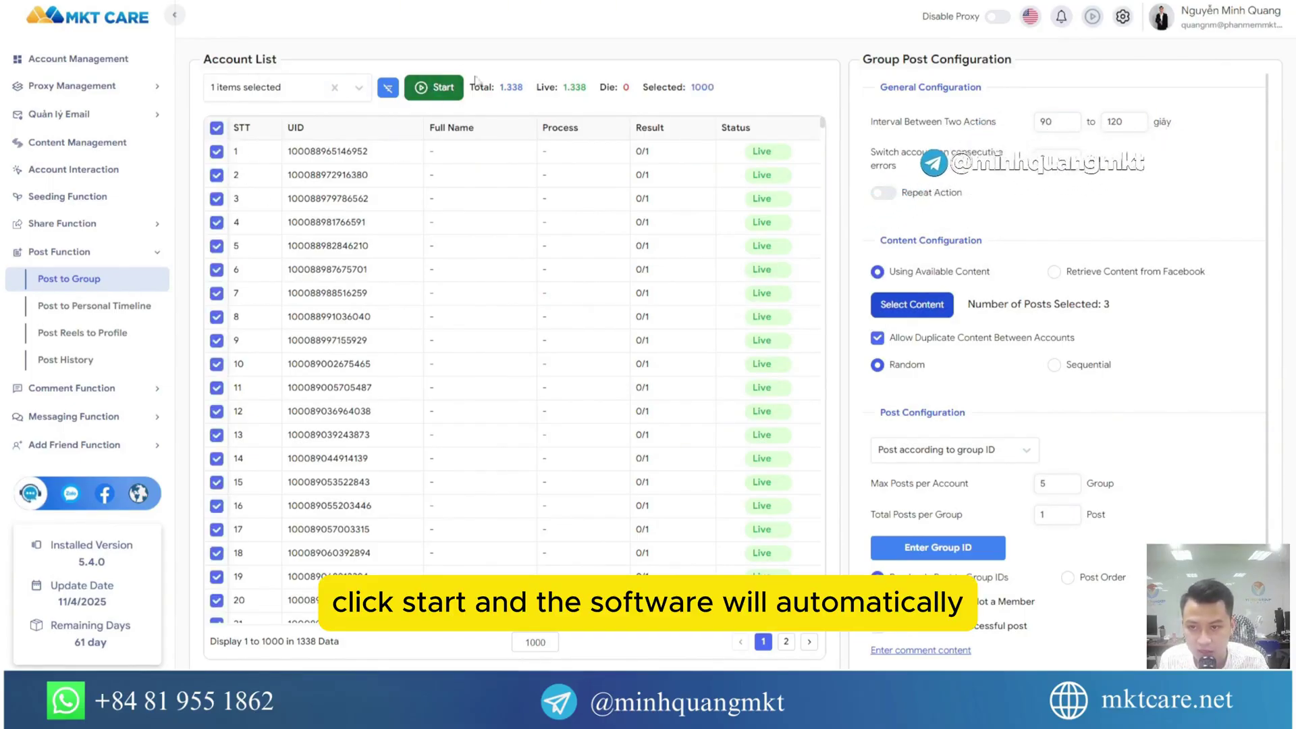